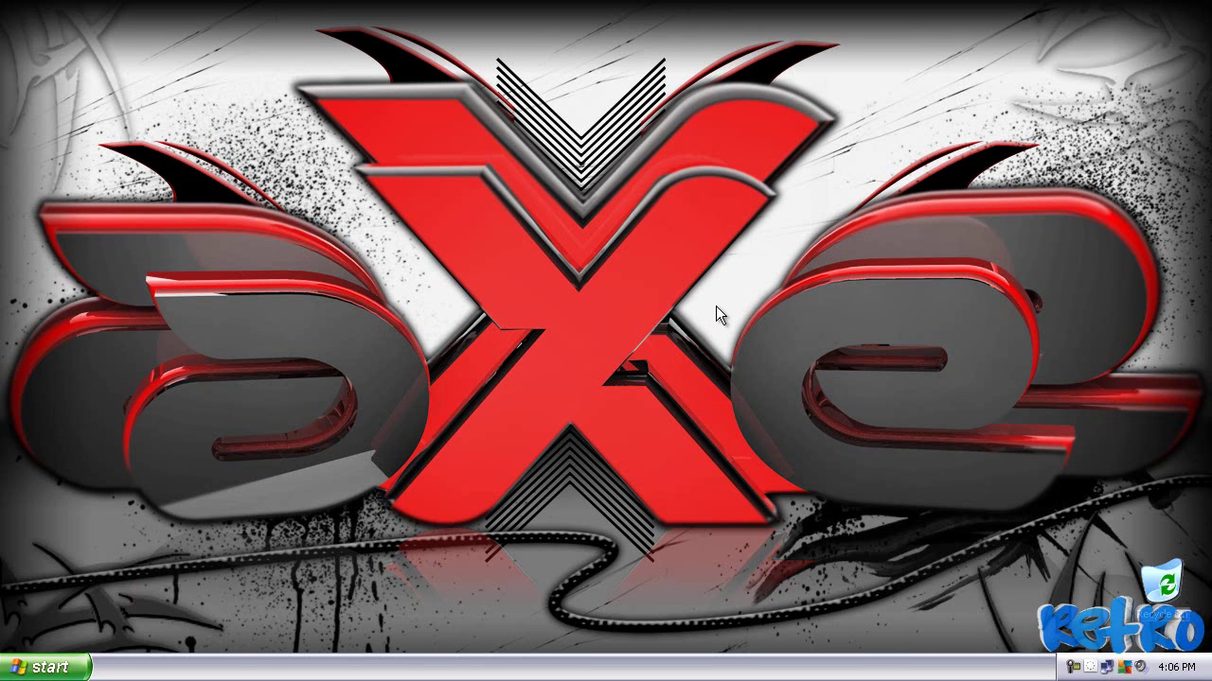
# Step: Switch to the Cinema 4D scene with the "test" text and open its render settings
pyautogui.moveTo(753, 8)
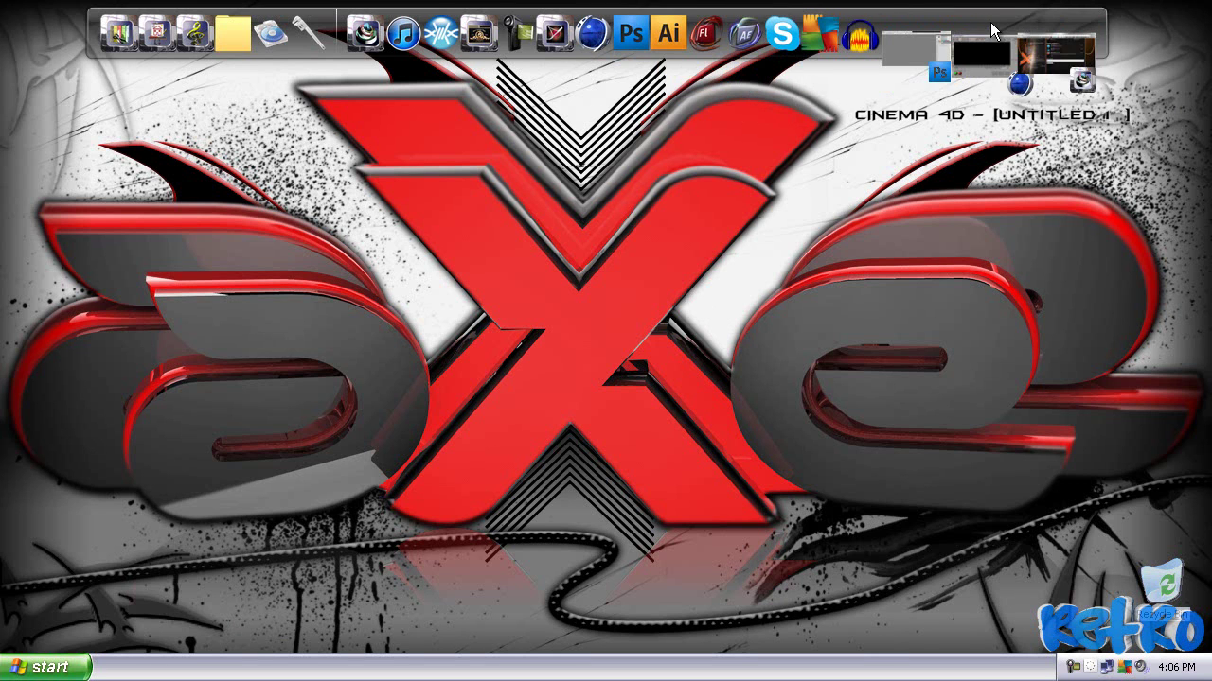
pyautogui.click(991, 31)
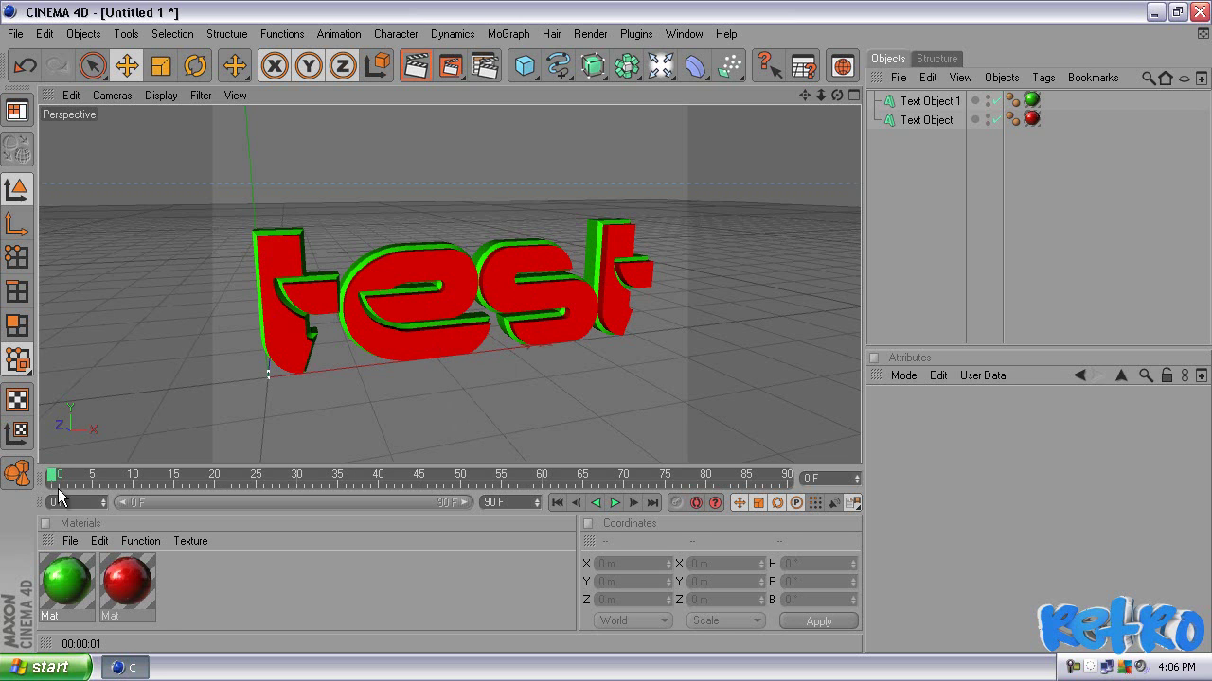
pyautogui.moveTo(59, 468)
pyautogui.mouseDown()
pyautogui.moveTo(392, 471)
pyautogui.moveTo(38, 478)
pyautogui.mouseUp()
pyautogui.click(479, 65)
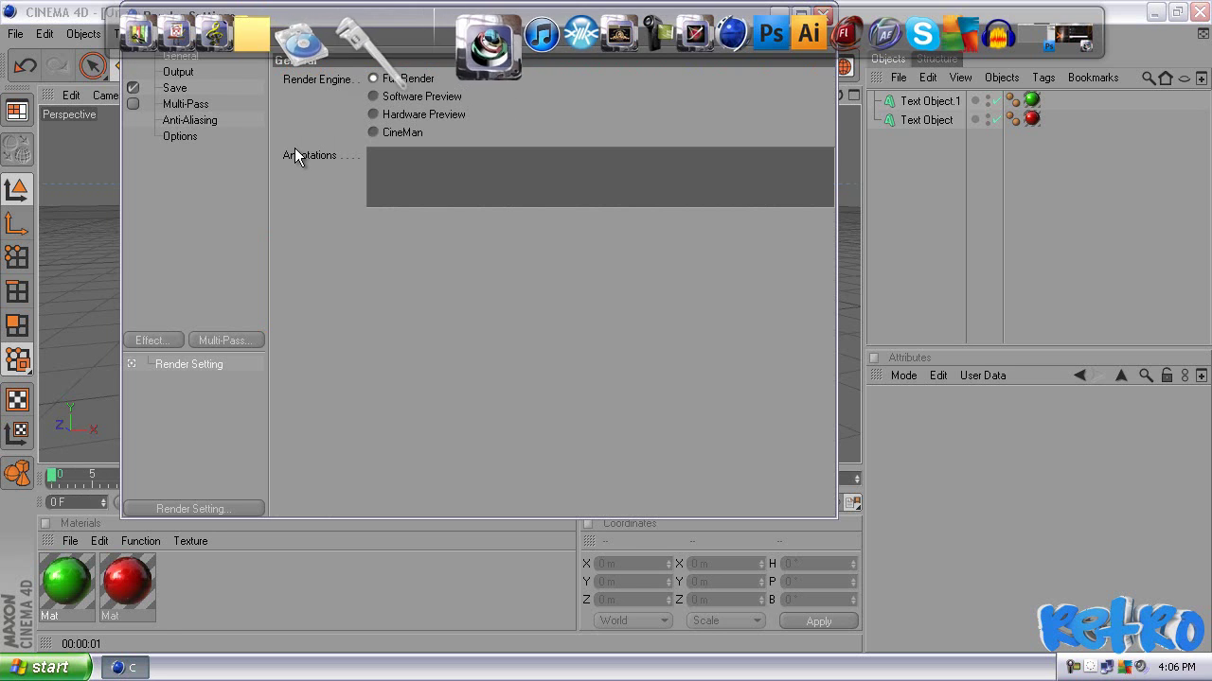
pyautogui.moveTo(398, 16); pyautogui.dragTo(535, 68)
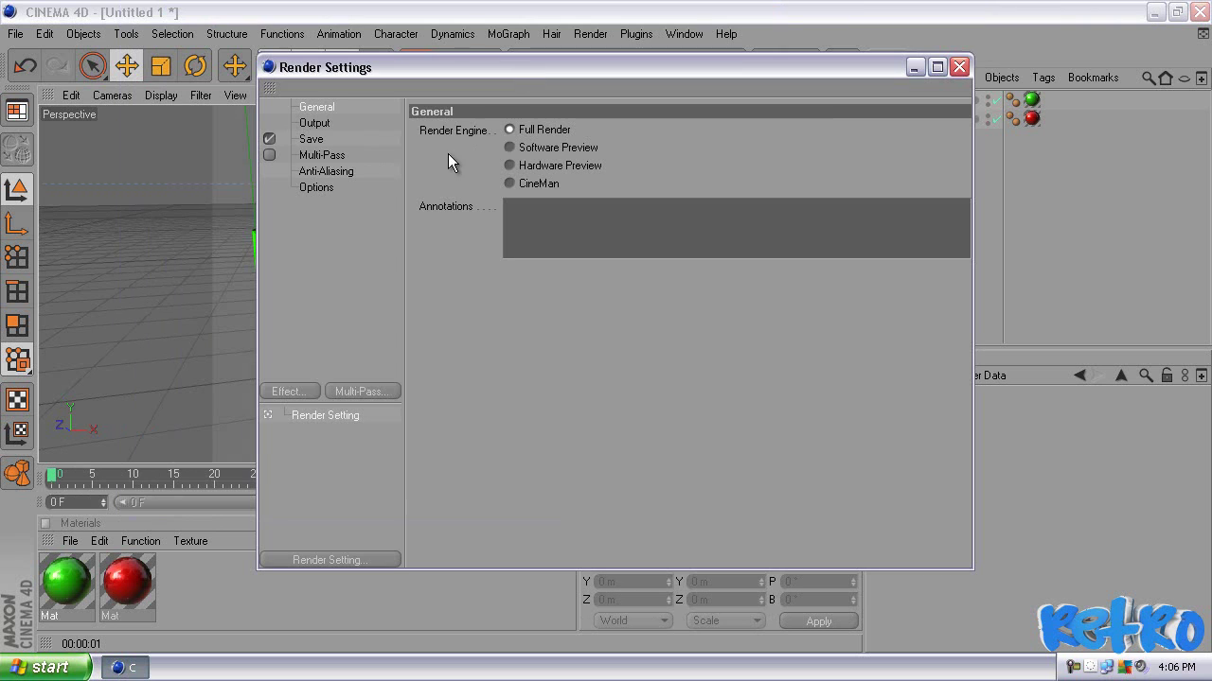
# Step: Set the render output size to 1280 x 720 pixels and the resolution to 100 DPI
pyautogui.click(316, 122)
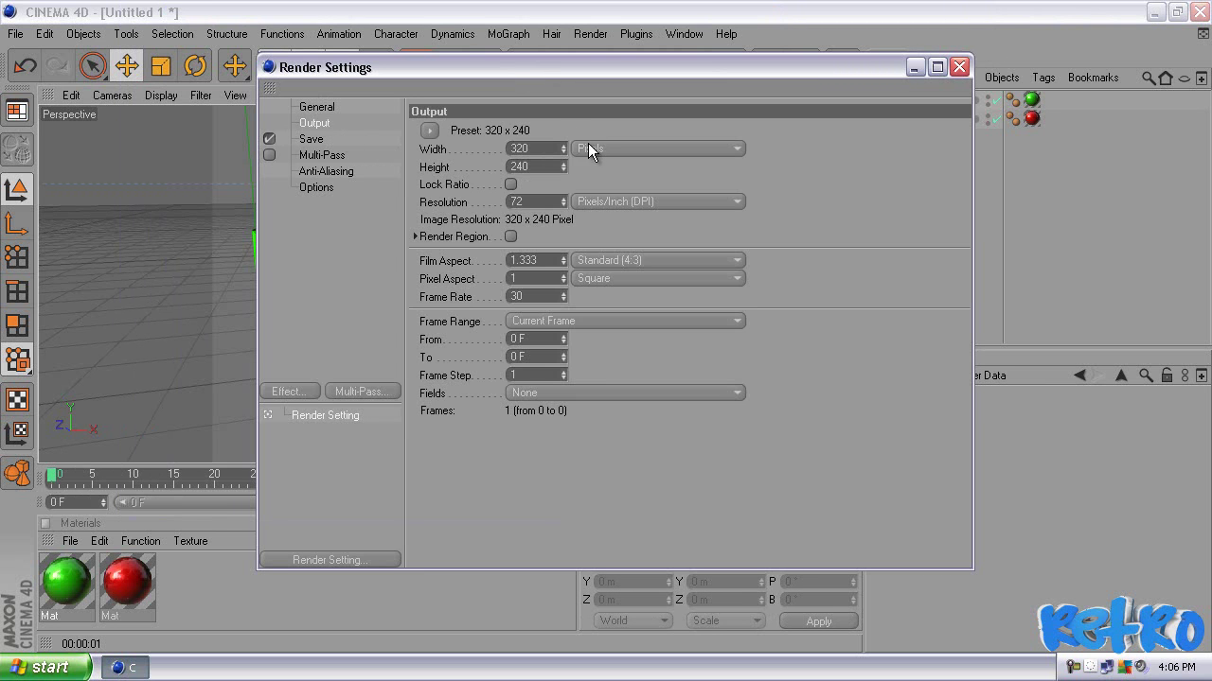
pyautogui.moveTo(541, 150); pyautogui.dragTo(476, 149)
pyautogui.write('1280')
pyautogui.press('Tab')
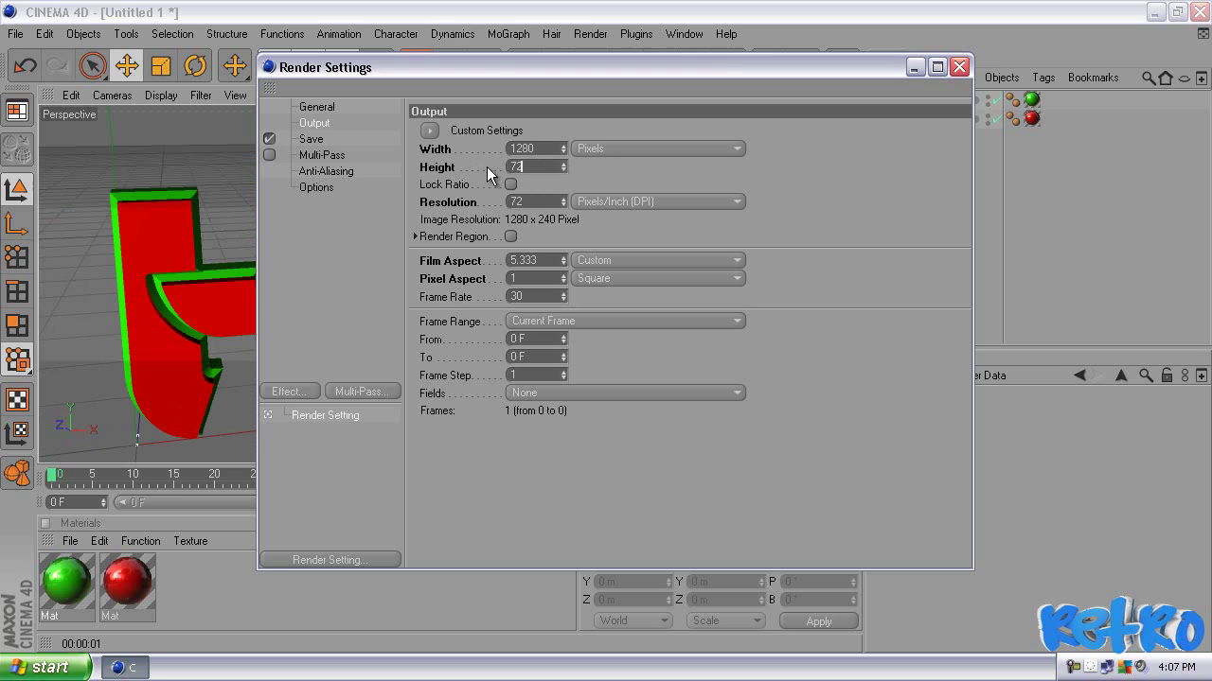
pyautogui.press('Tab')
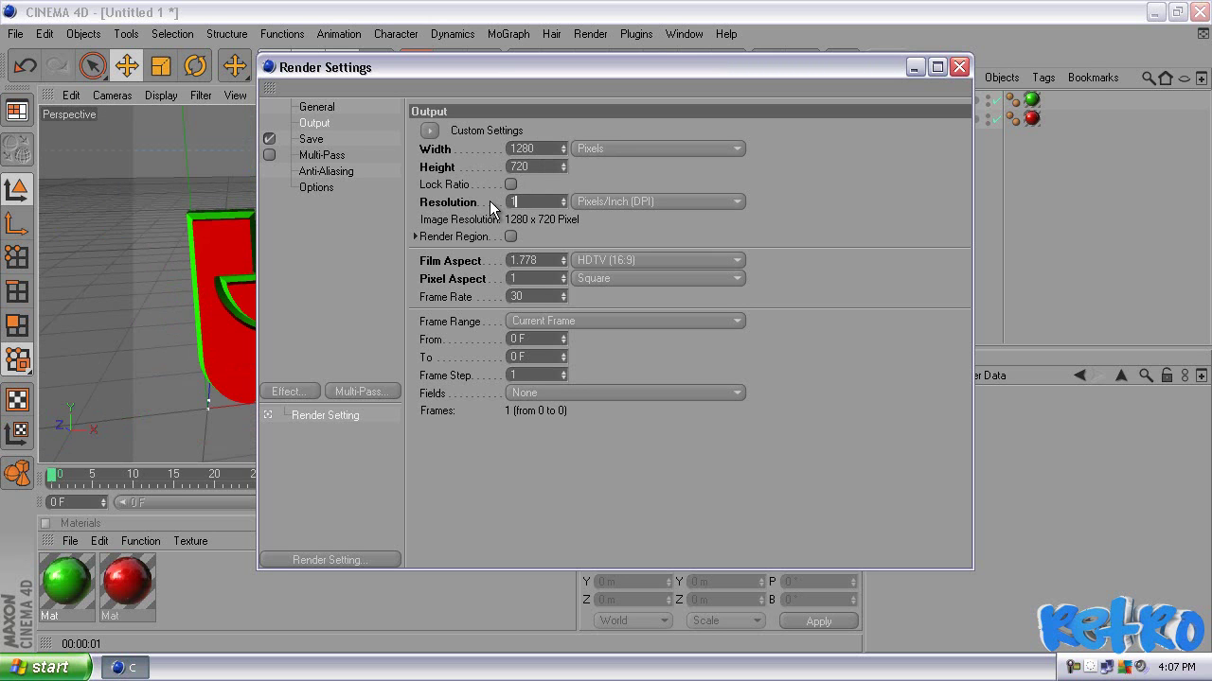
pyautogui.press('Tab')
# Step: Try the All Frames range for the render output and return it to Current Frame
pyautogui.click(532, 321)
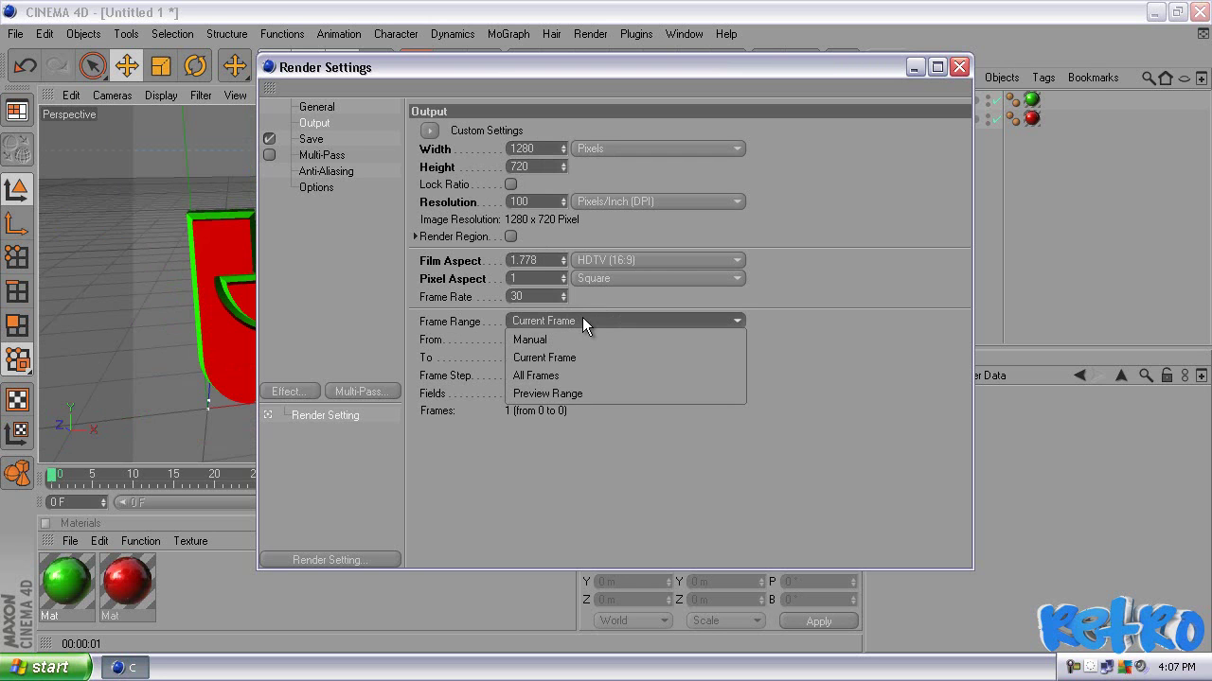
pyautogui.click(563, 375)
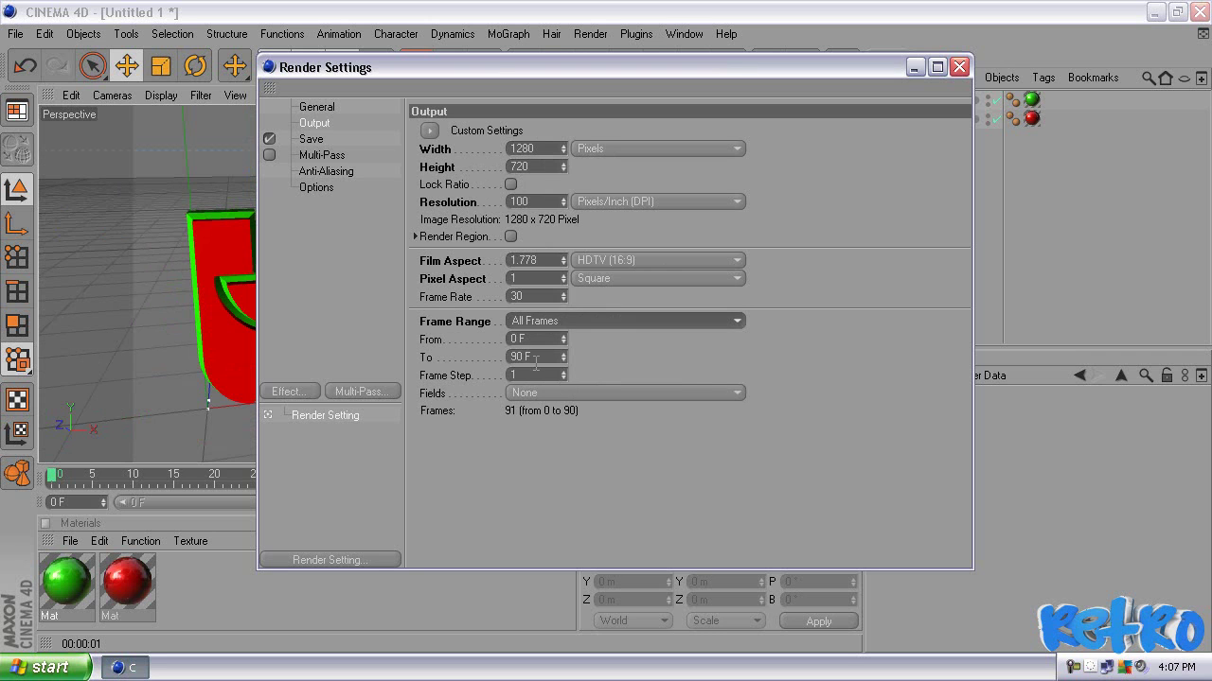
pyautogui.click(539, 357)
pyautogui.moveTo(539, 357); pyautogui.dragTo(496, 360)
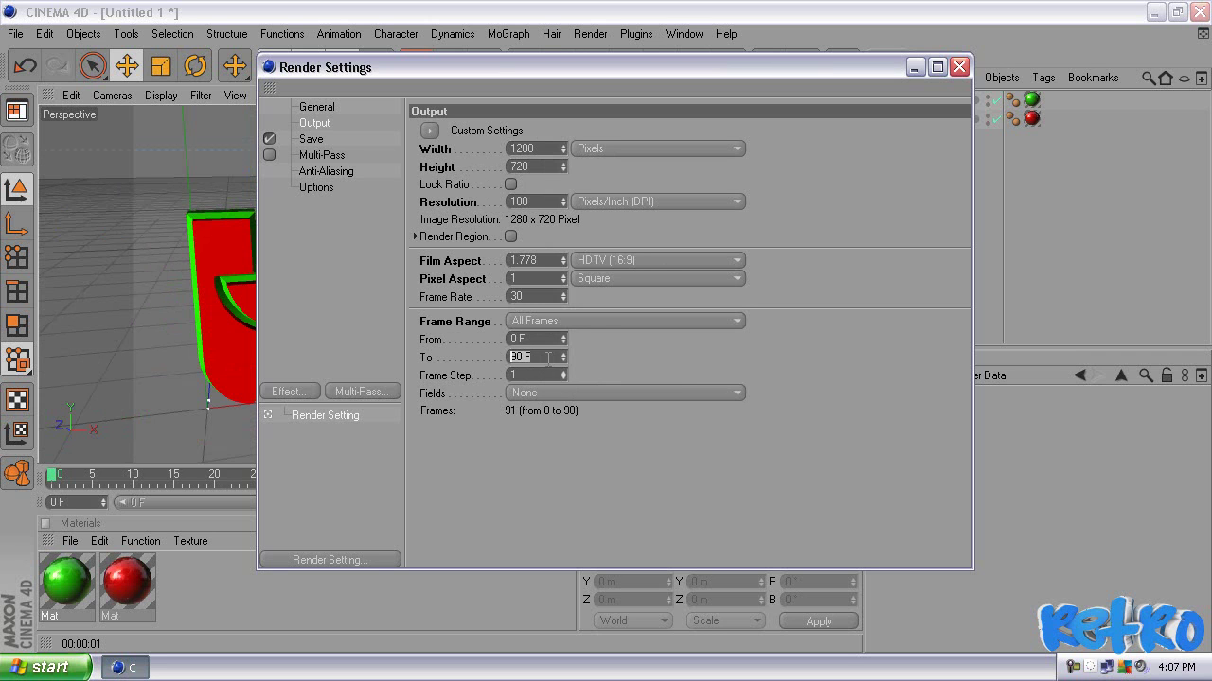
pyautogui.click(598, 323)
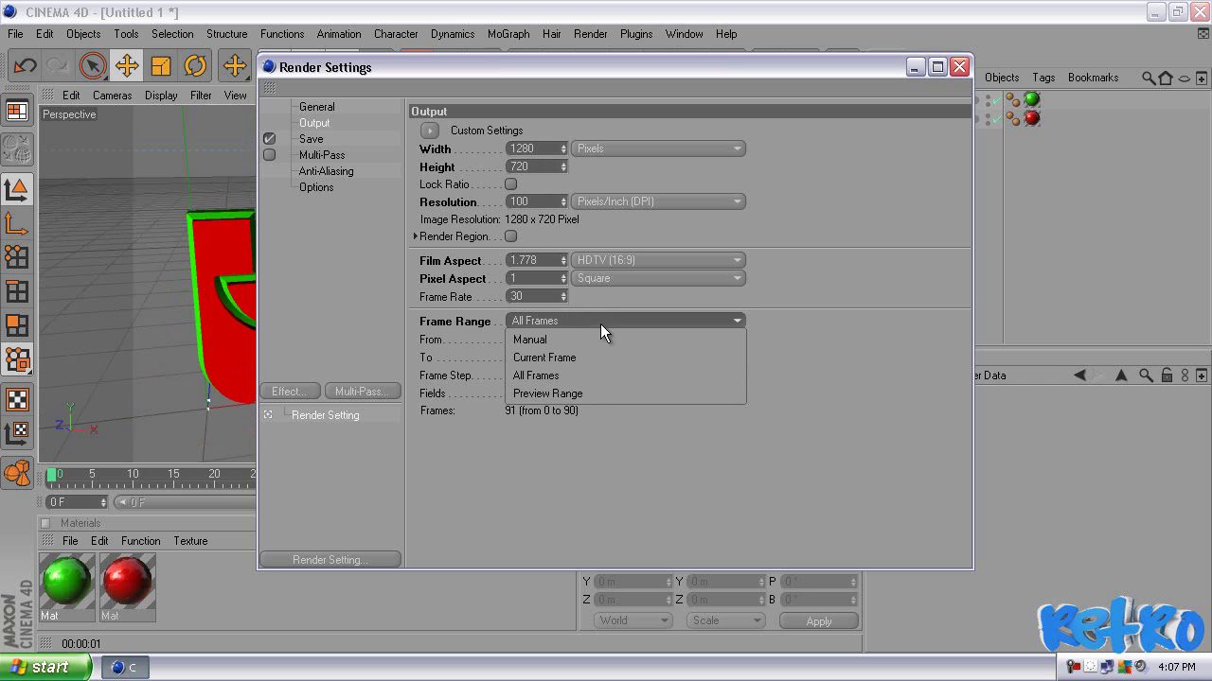
pyautogui.click(560, 357)
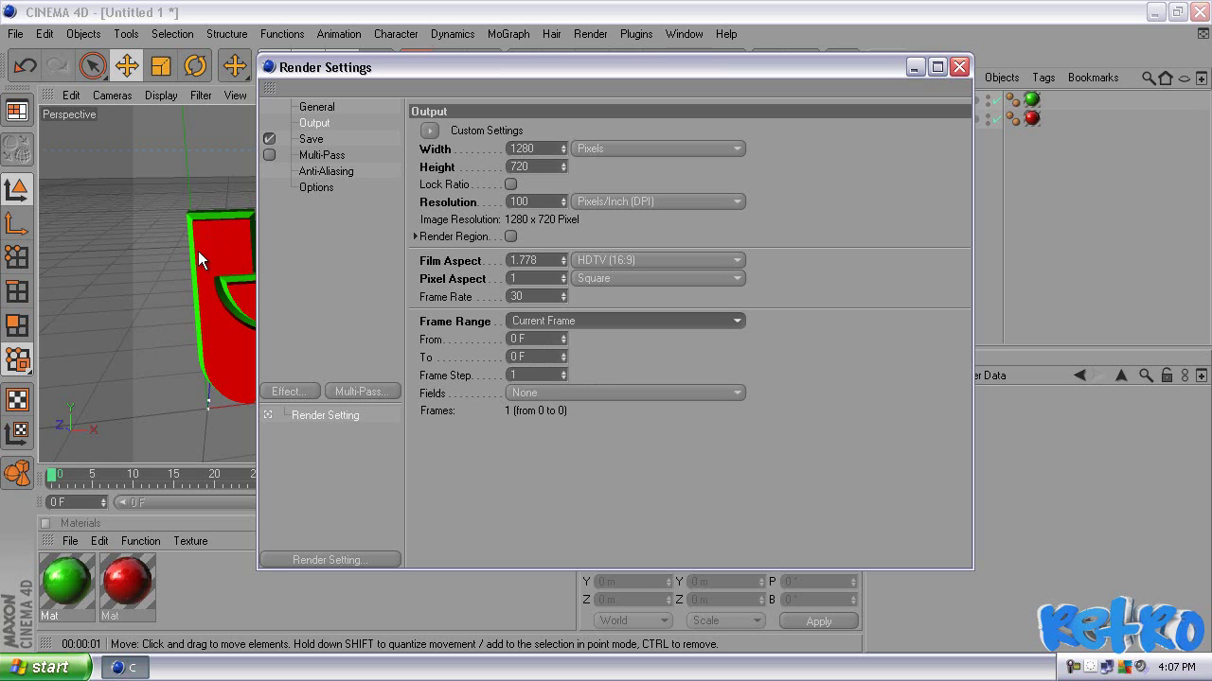
# Step: Set the rendered image to save on the Desktop as "test" in PNG format
pyautogui.click(313, 142)
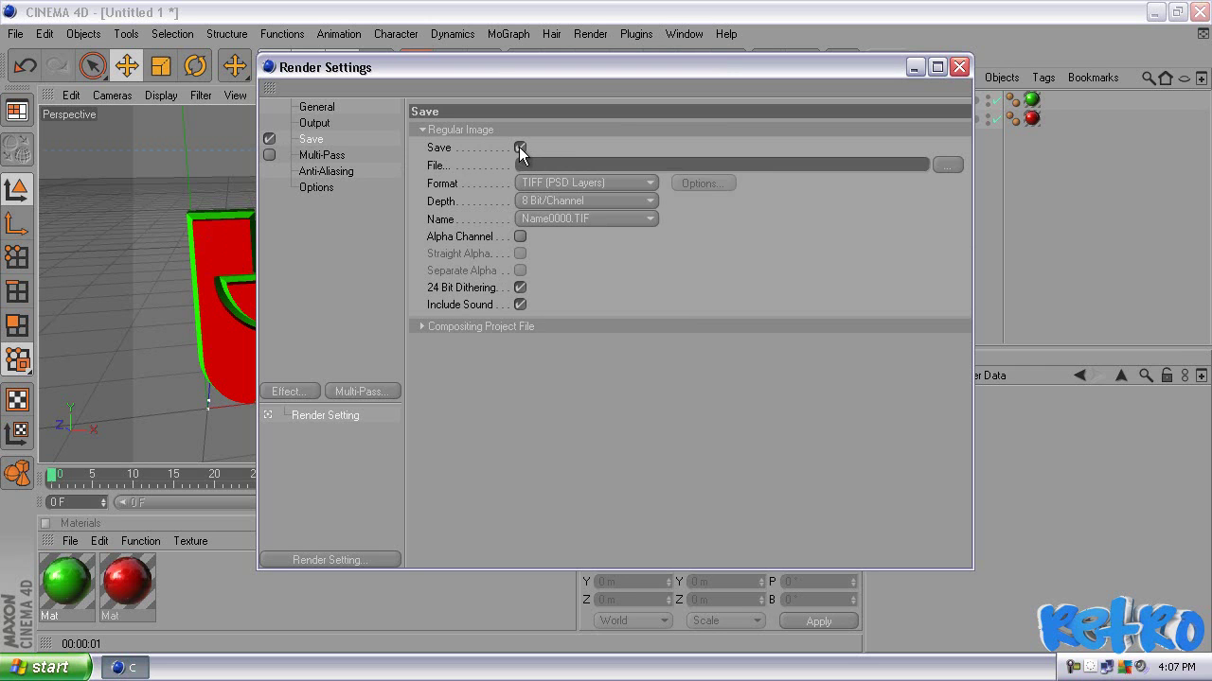
pyautogui.click(947, 166)
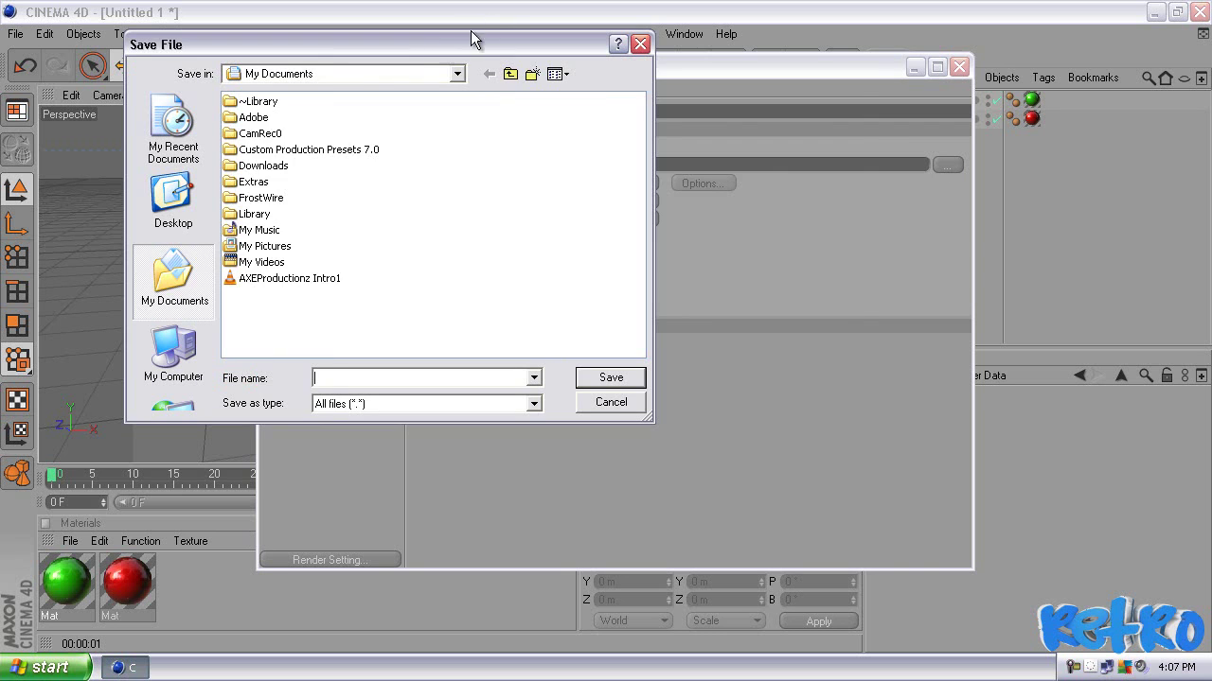
pyautogui.moveTo(450, 49); pyautogui.dragTo(610, 80)
pyautogui.click(362, 253)
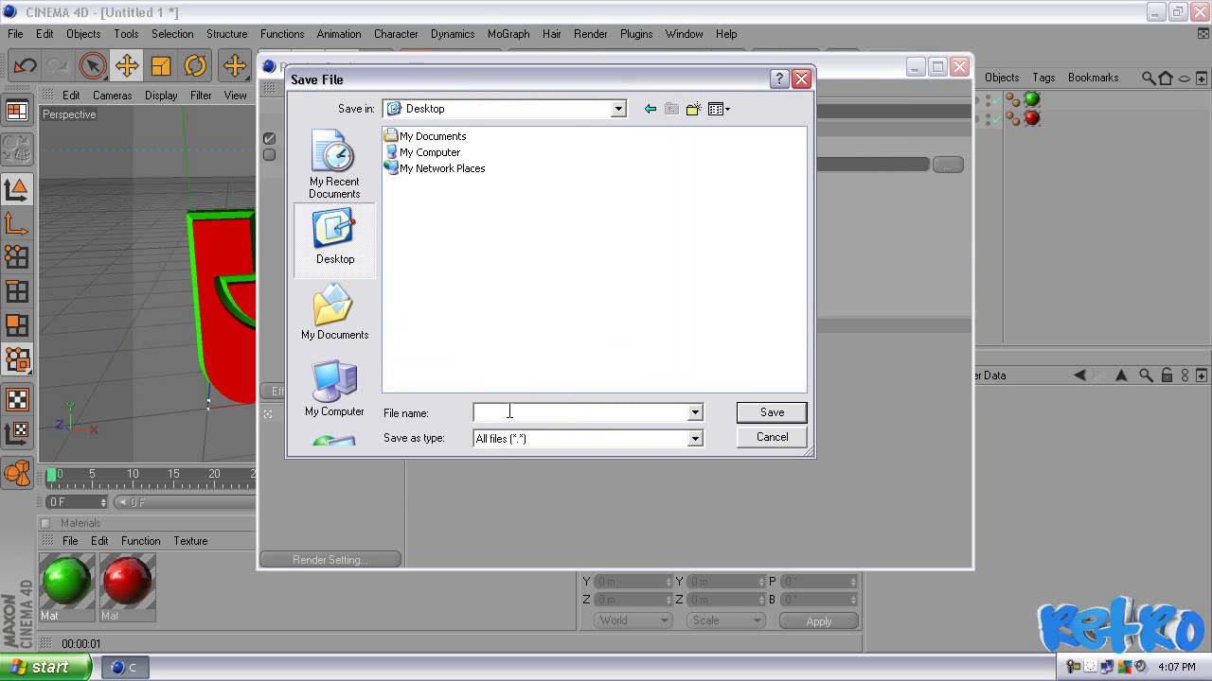
pyautogui.write('test')
pyautogui.press('Return')
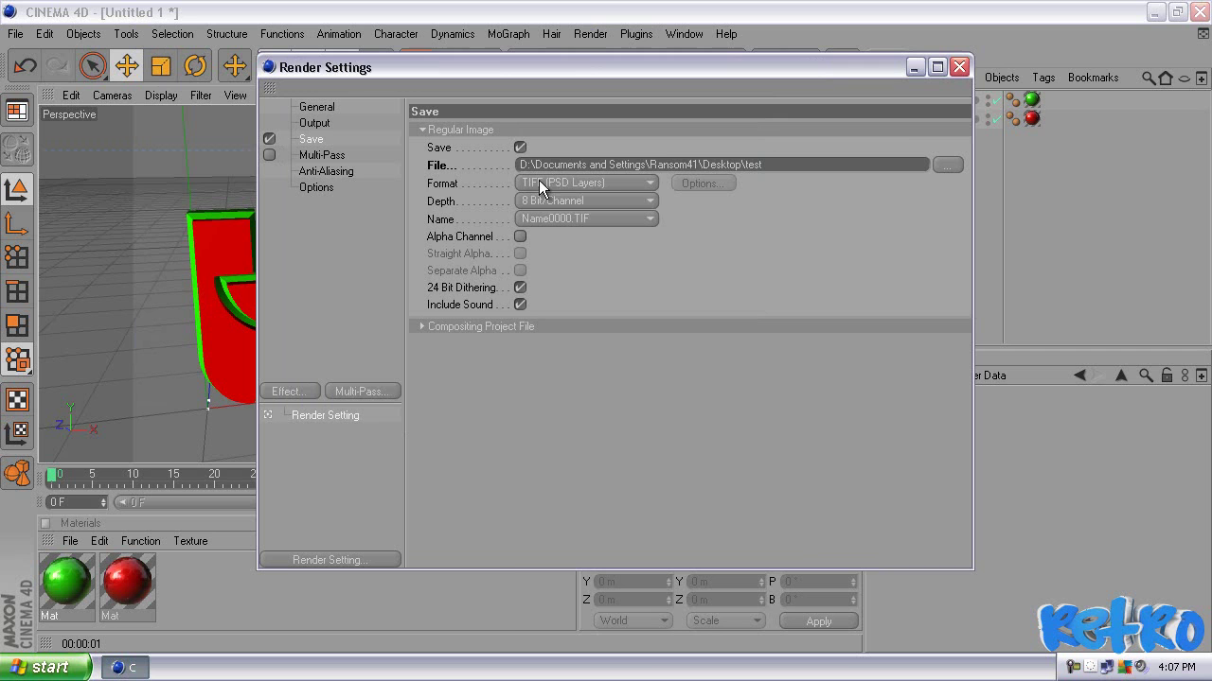
pyautogui.click(558, 183)
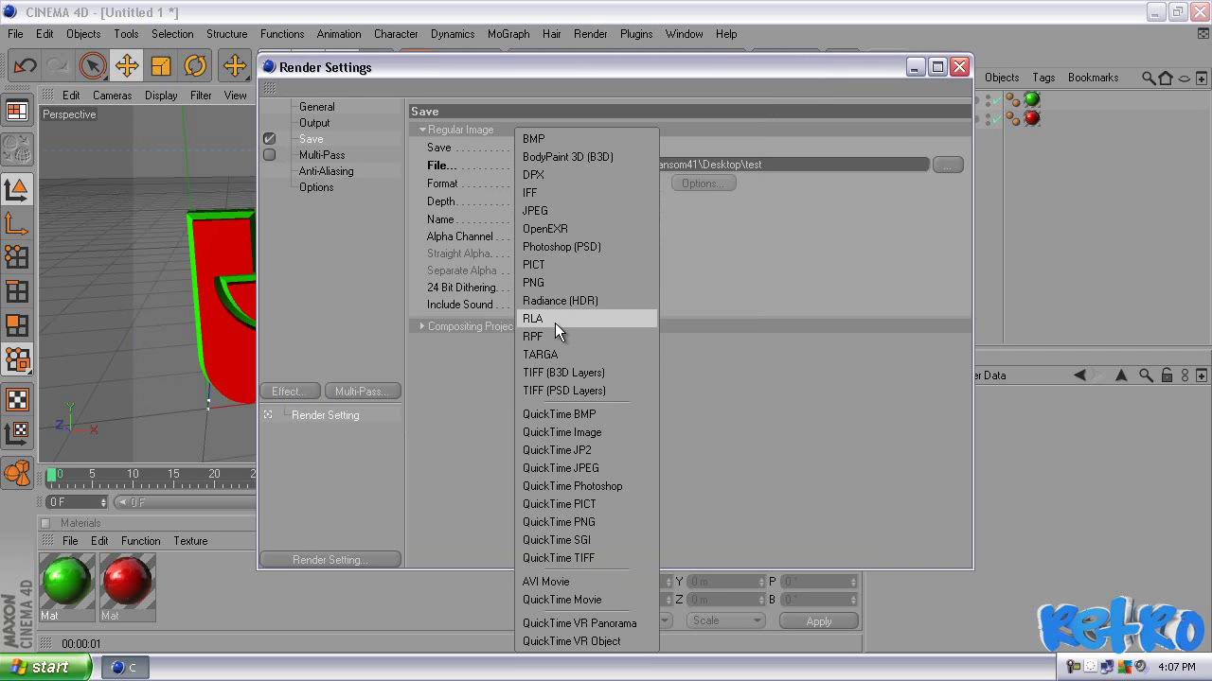
pyautogui.click(561, 283)
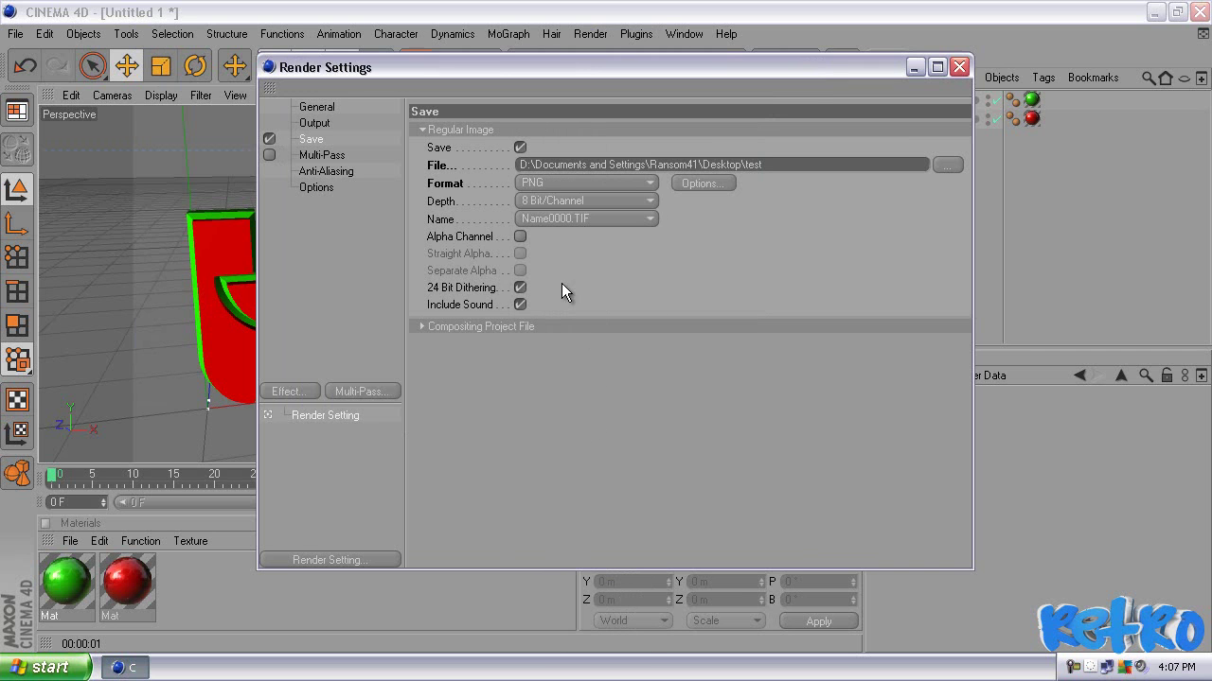
# Step: Try AVI Movie and QuickTime Movie as the save format and return it to PNG
pyautogui.click(550, 183)
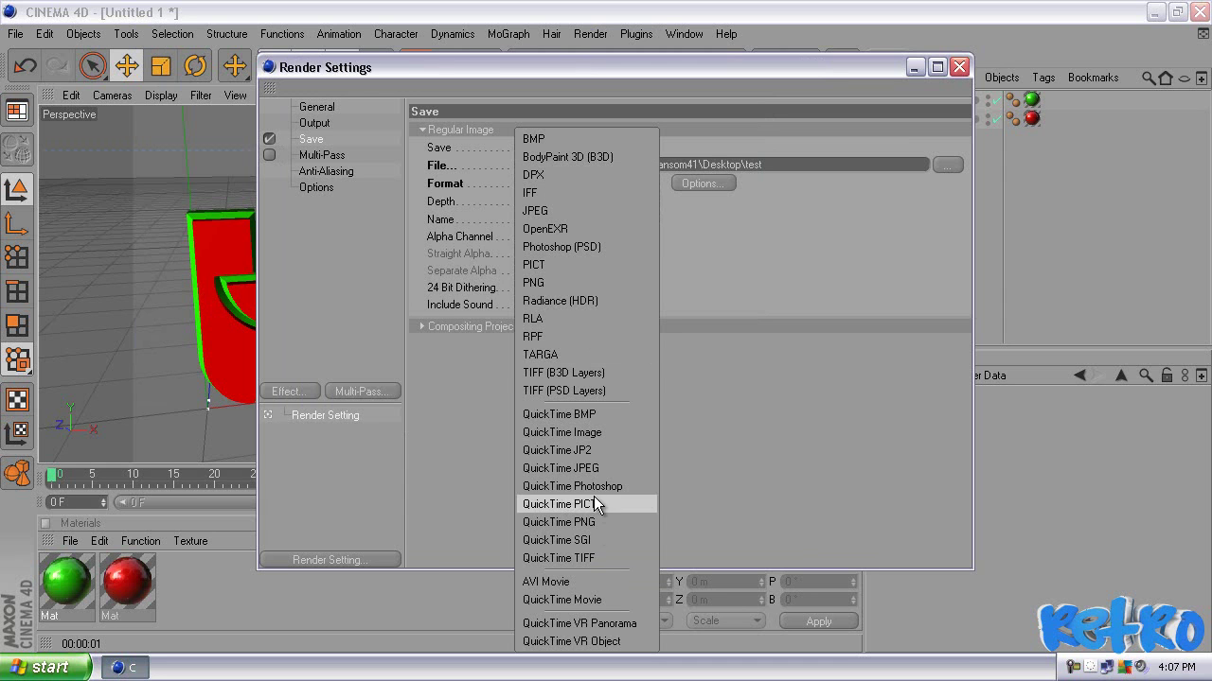
pyautogui.click(551, 583)
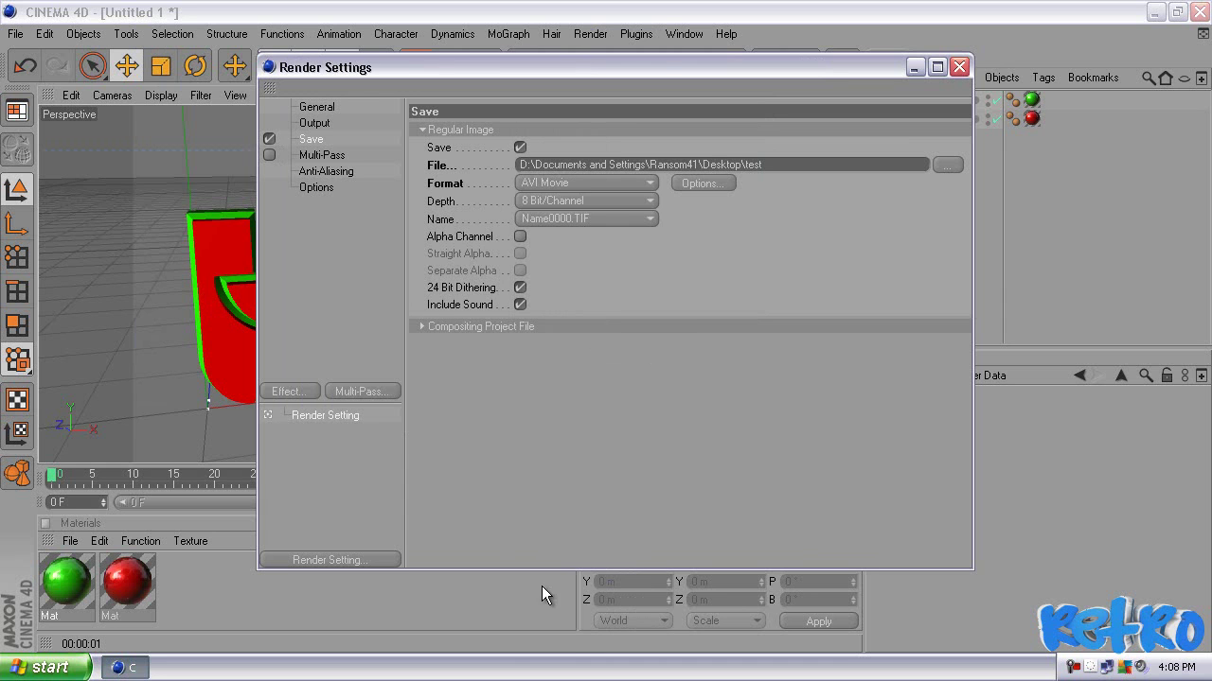
pyautogui.click(608, 184)
pyautogui.click(605, 600)
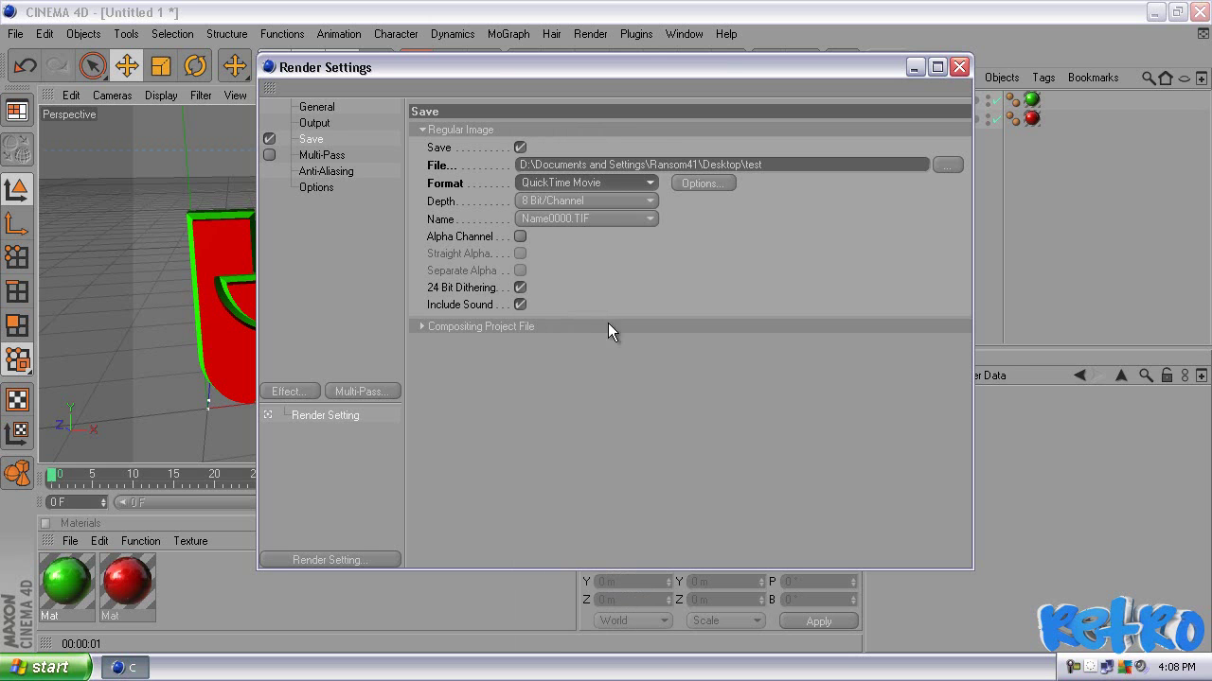
pyautogui.click(611, 181)
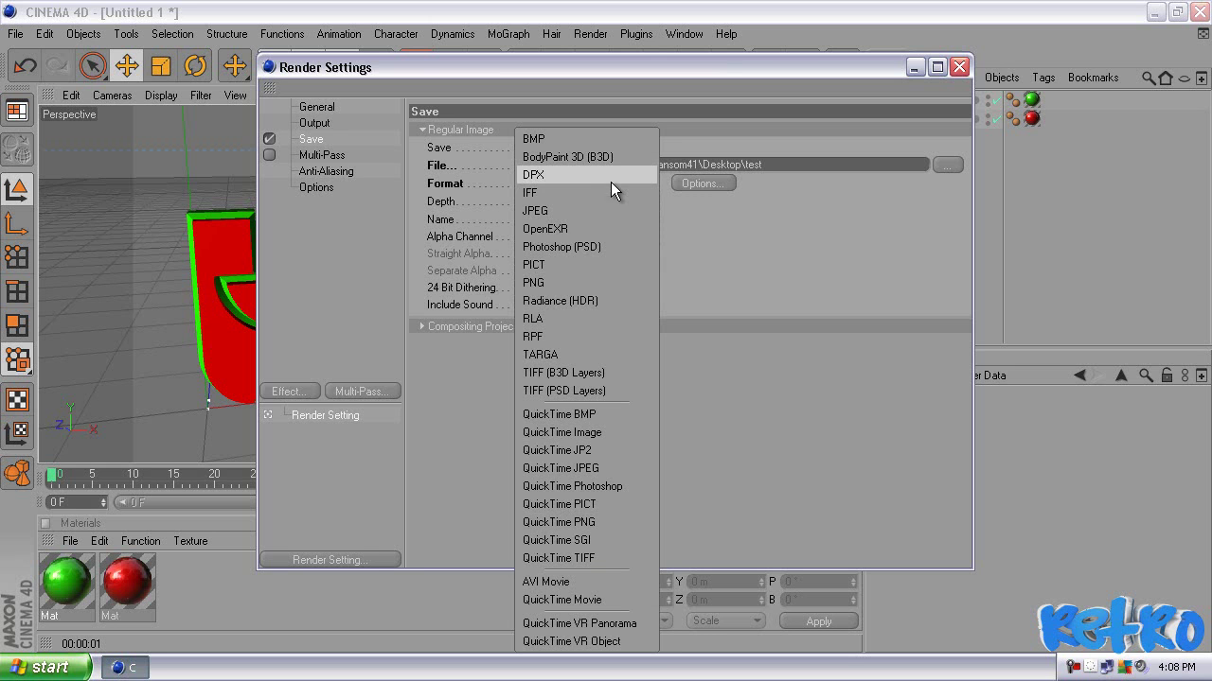
pyautogui.click(543, 283)
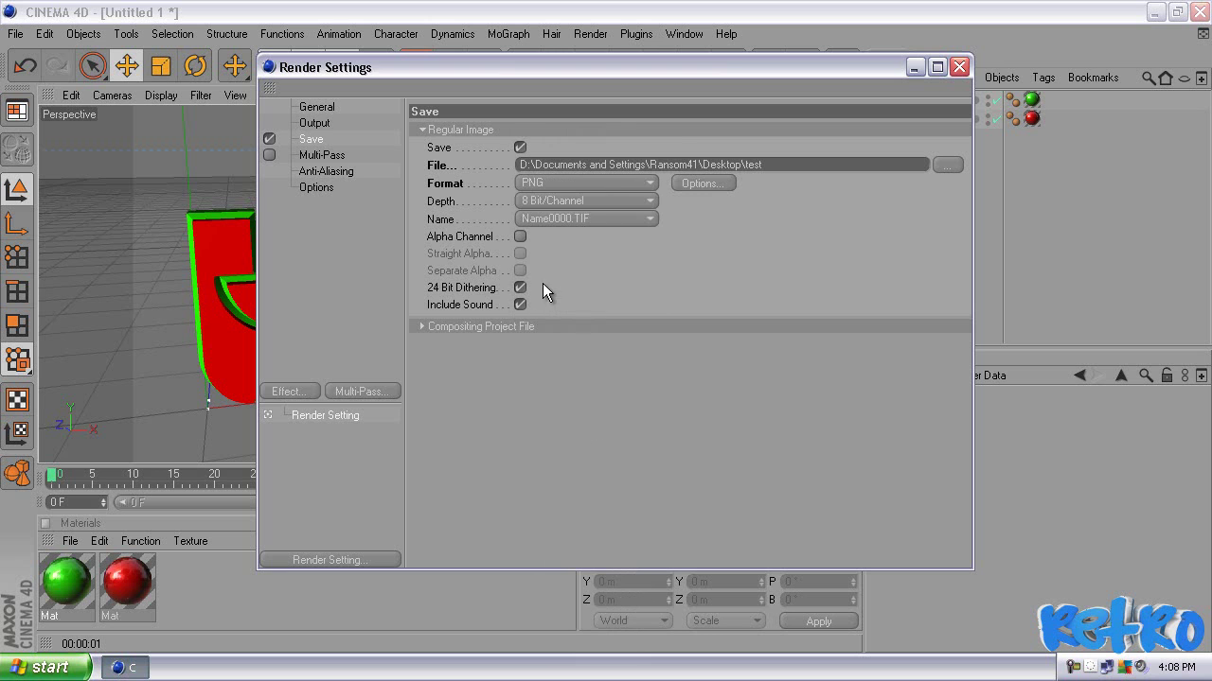
# Step: Enable the alpha channel for the saved image and set Anti-Aliasing to Best
pyautogui.click(520, 237)
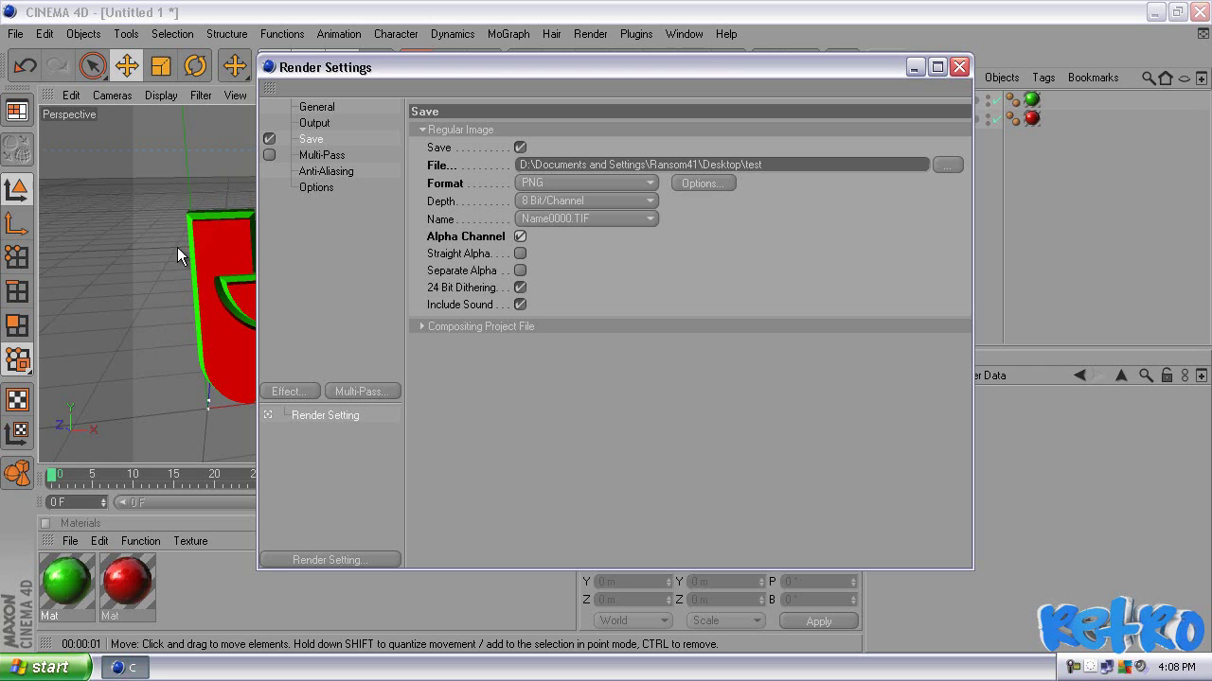
pyautogui.click(328, 156)
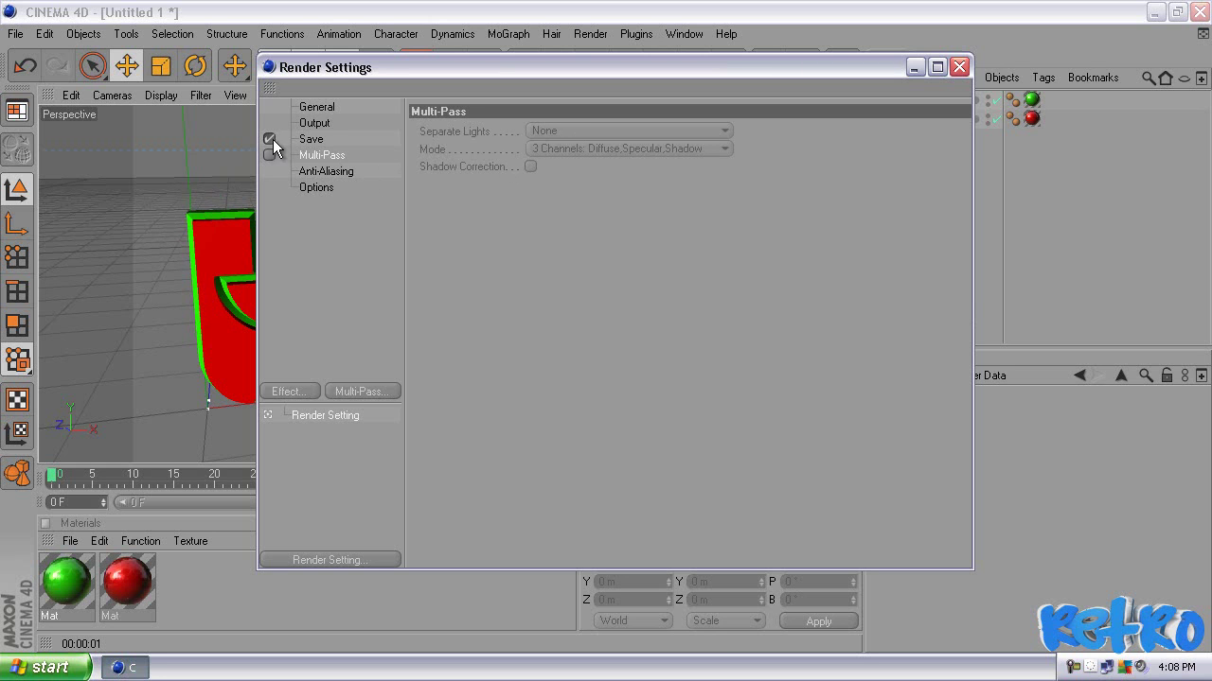
pyautogui.click(331, 171)
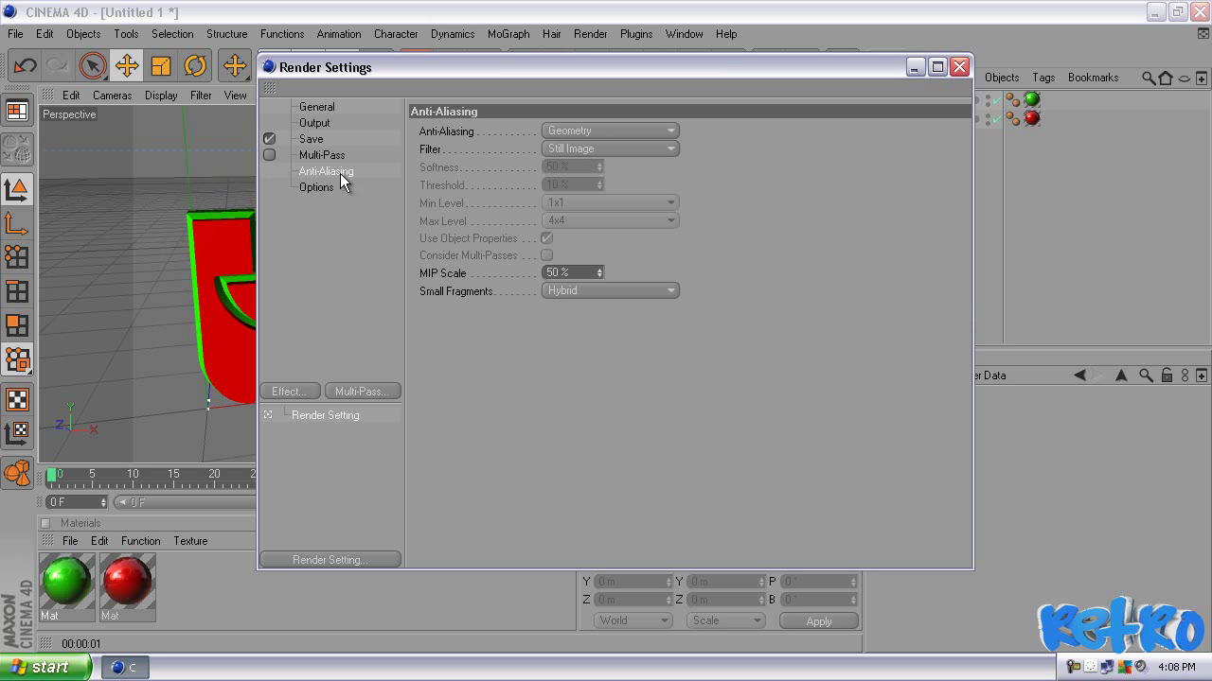
pyautogui.click(635, 131)
pyautogui.click(558, 185)
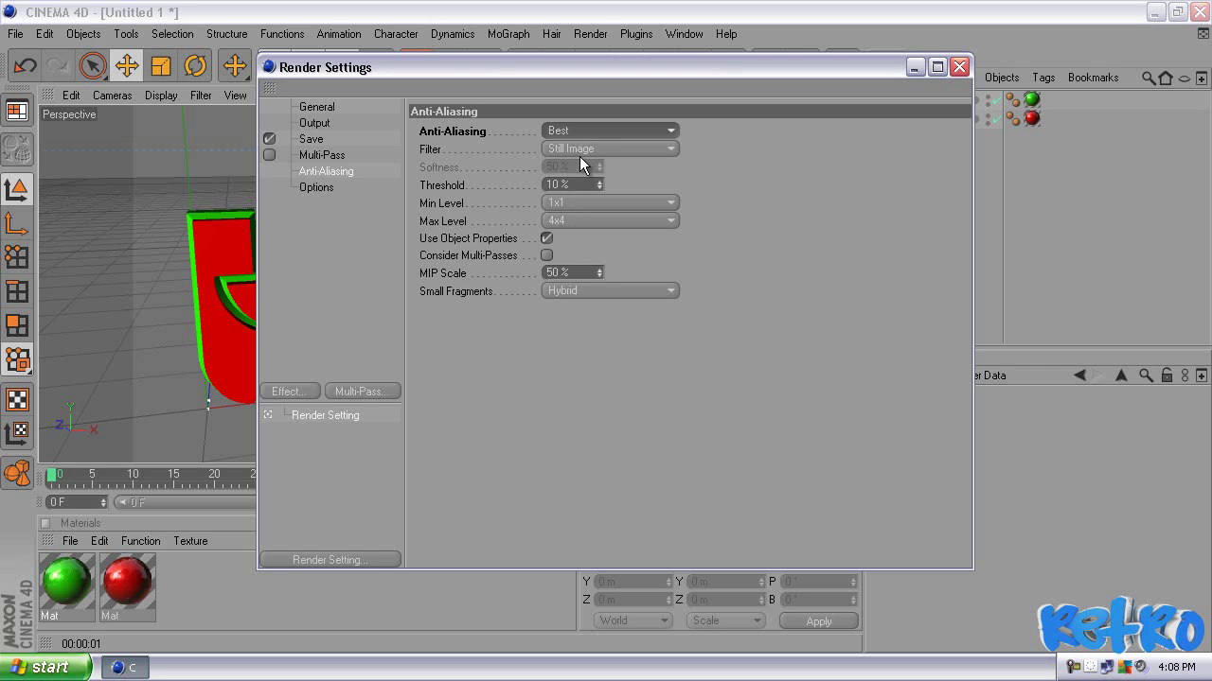
pyautogui.click(338, 279)
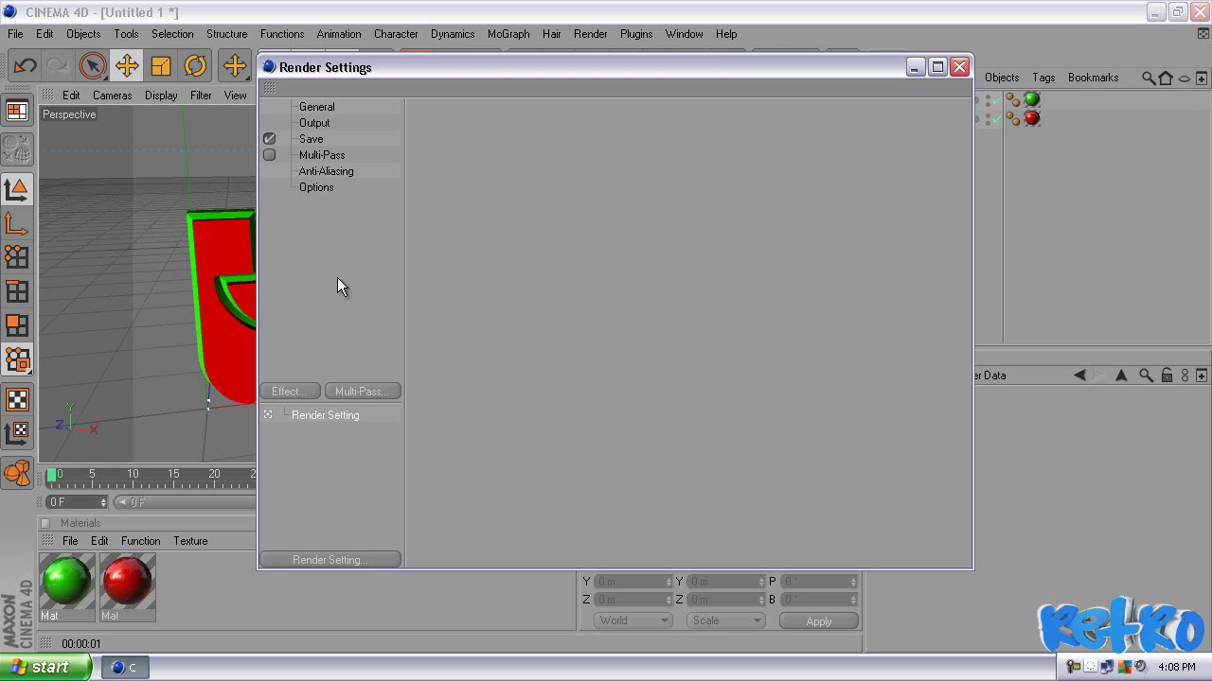
pyautogui.click(316, 187)
pyautogui.click(341, 327)
# Step: Add the Ambient Occlusion effect to the render settings with a maximum ray length of 300 m
pyautogui.moveTo(690, 66); pyautogui.dragTo(729, 59)
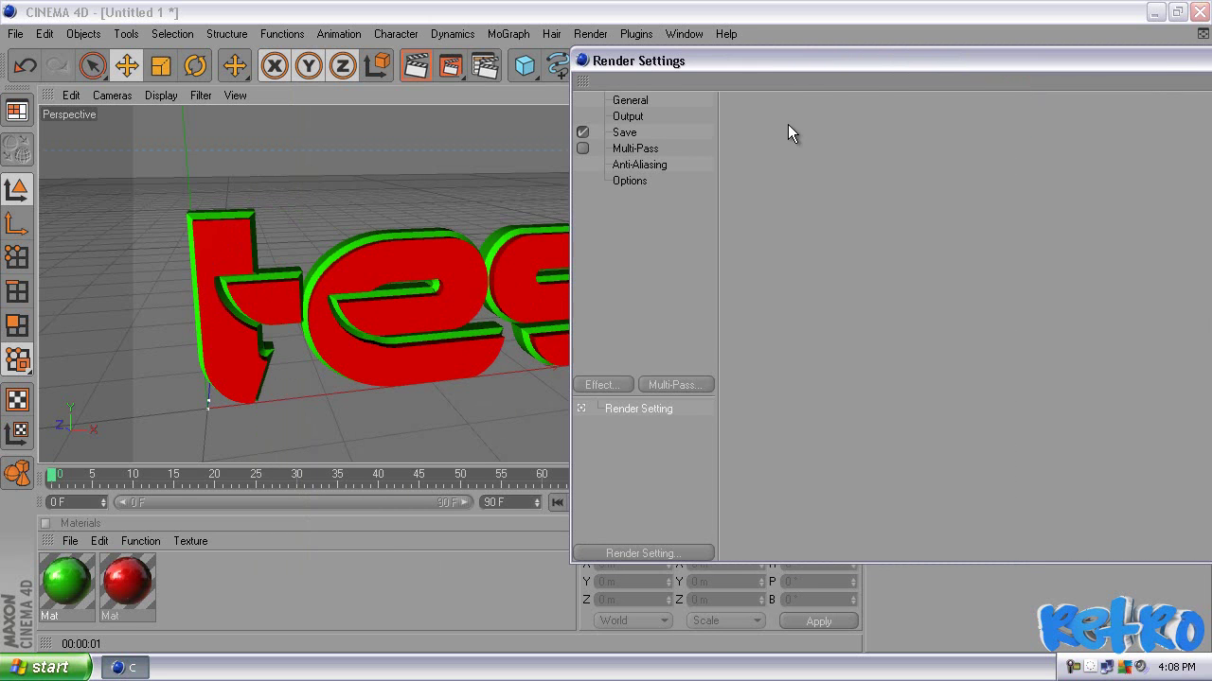
pyautogui.moveTo(879, 60); pyautogui.dragTo(719, 47)
pyautogui.click(470, 371)
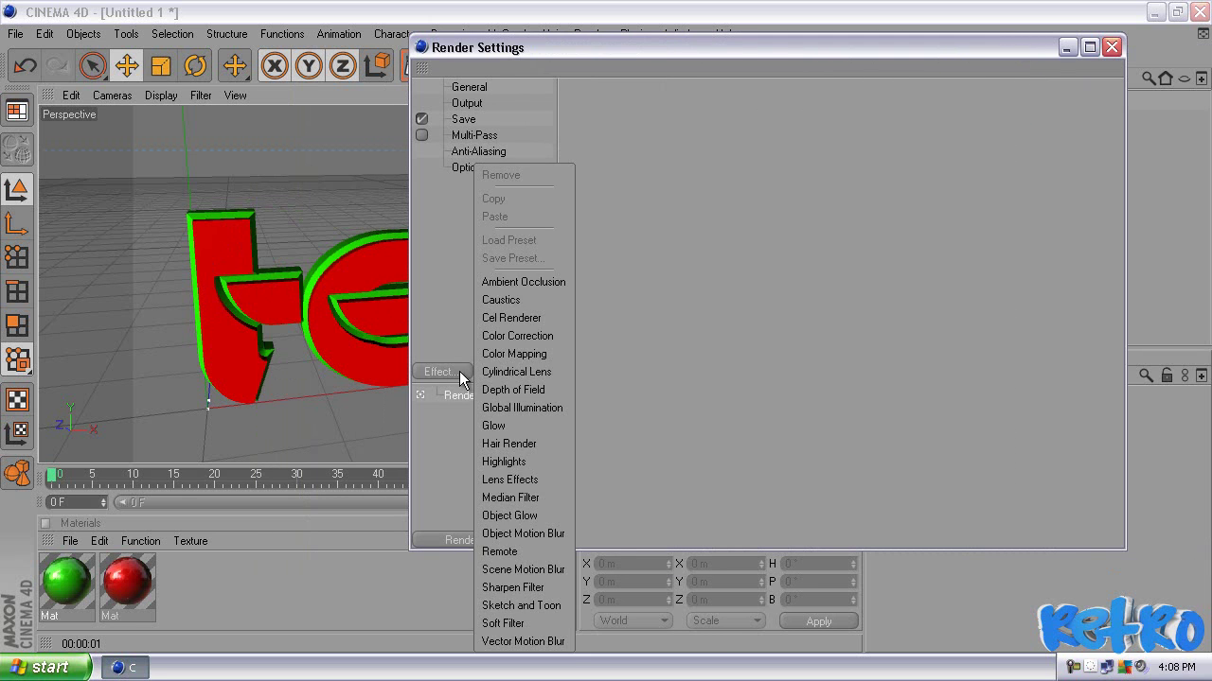
pyautogui.click(522, 281)
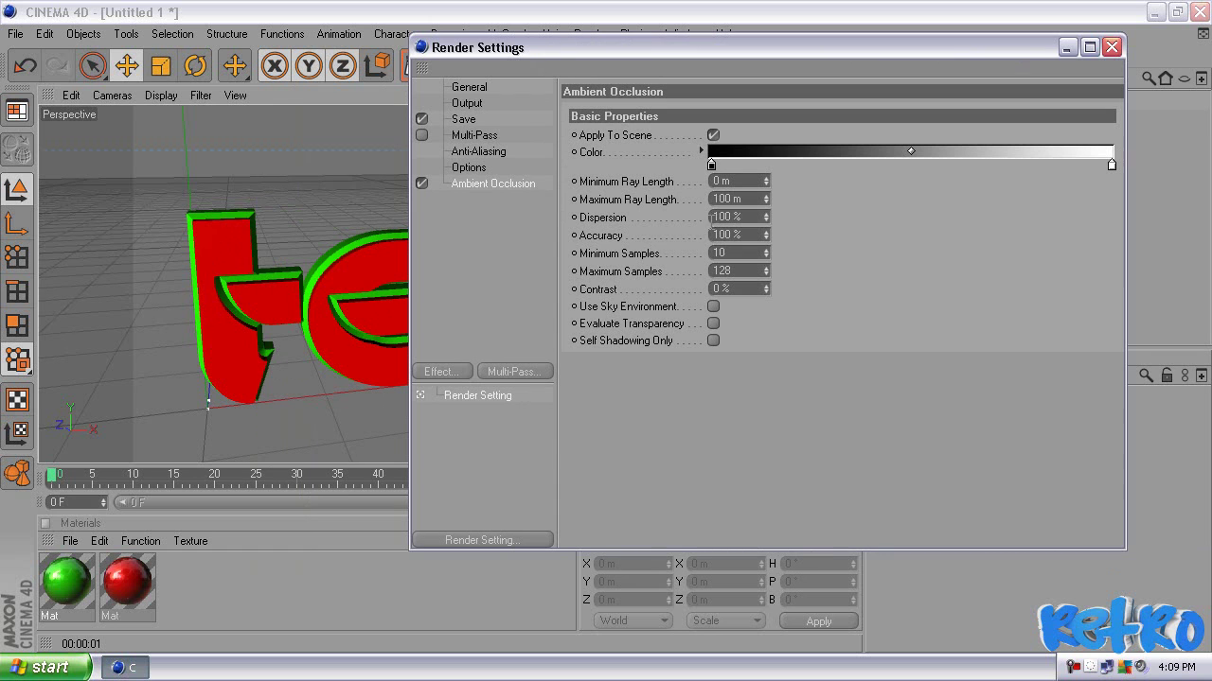
pyautogui.doubleClick(743, 199)
pyautogui.write('300')
pyautogui.press('Return')
# Step: Close the render settings and render the scene to the Picture Viewer
pyautogui.moveTo(828, 52); pyautogui.dragTo(690, 53)
pyautogui.click(372, 235)
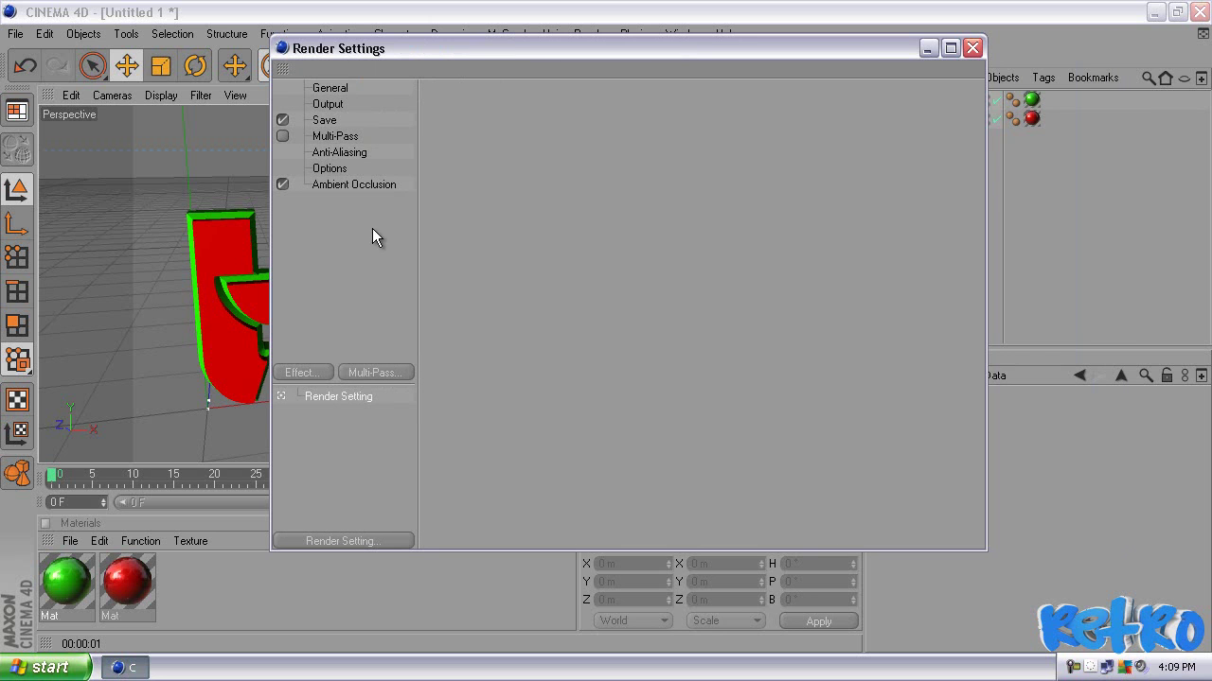
pyautogui.click(972, 48)
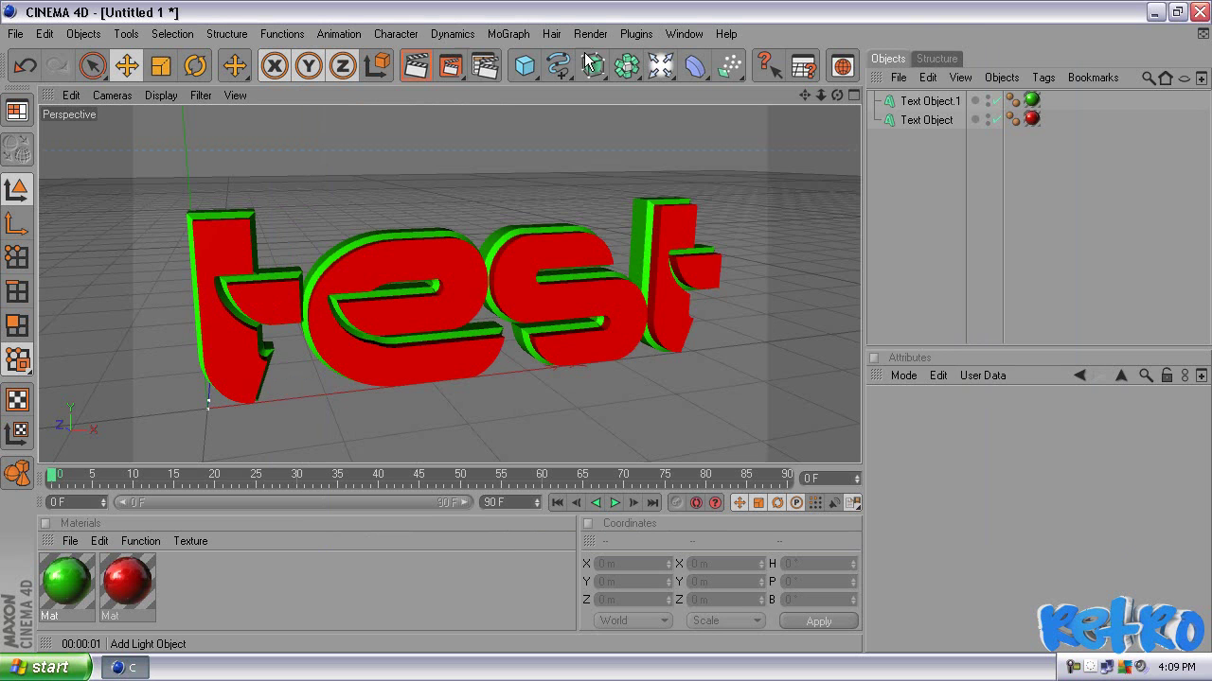
pyautogui.moveTo(455, 66); pyautogui.dragTo(331, 141)
pyautogui.click(454, 66)
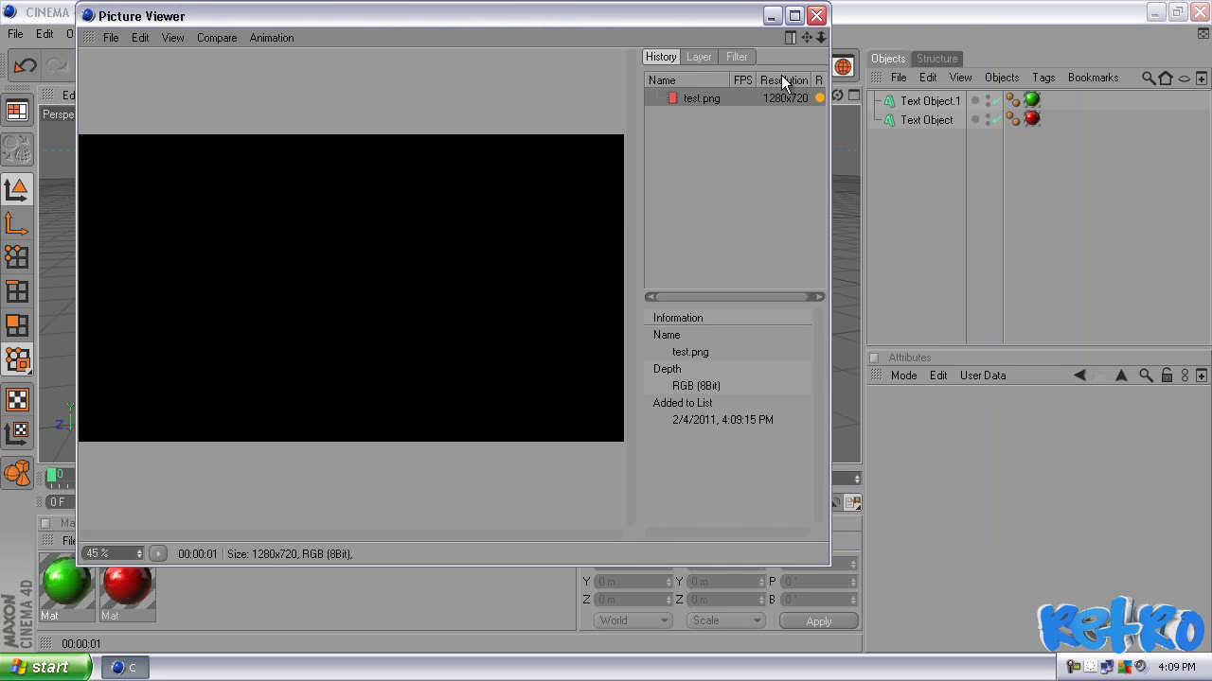
pyautogui.moveTo(691, 22); pyautogui.dragTo(829, 47)
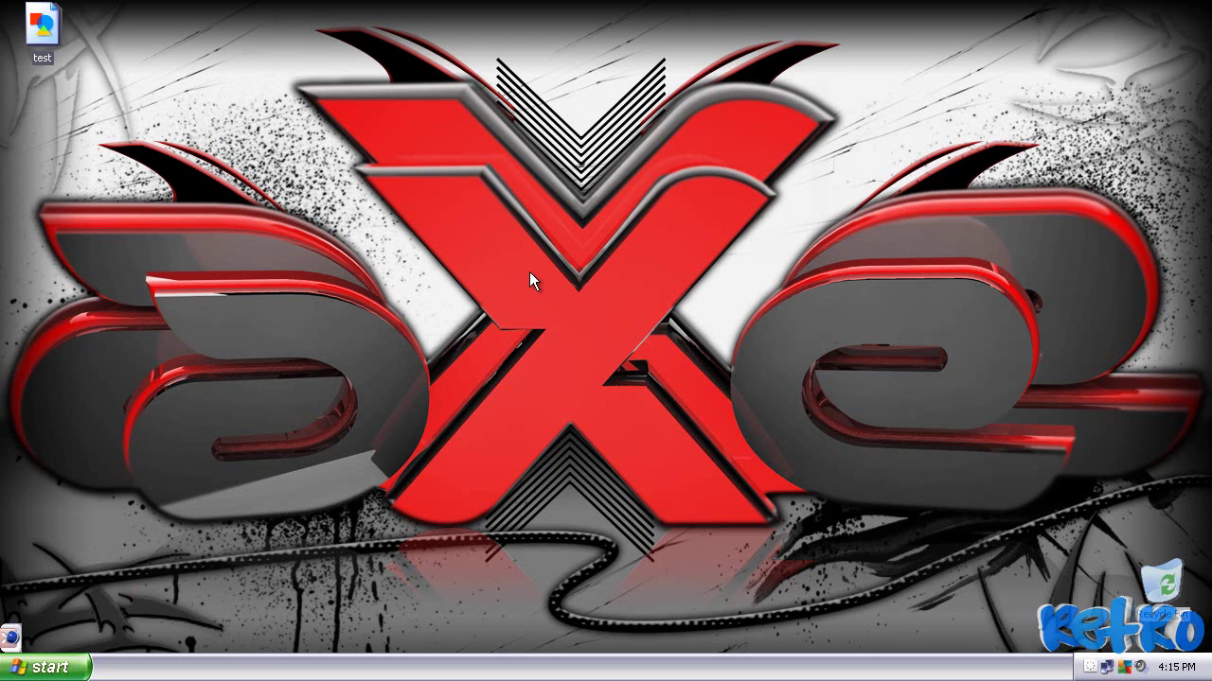
# Step: Open the rendered "test" image from the desktop to check it, and close the viewer
pyautogui.moveTo(42, 28); pyautogui.dragTo(306, 185)
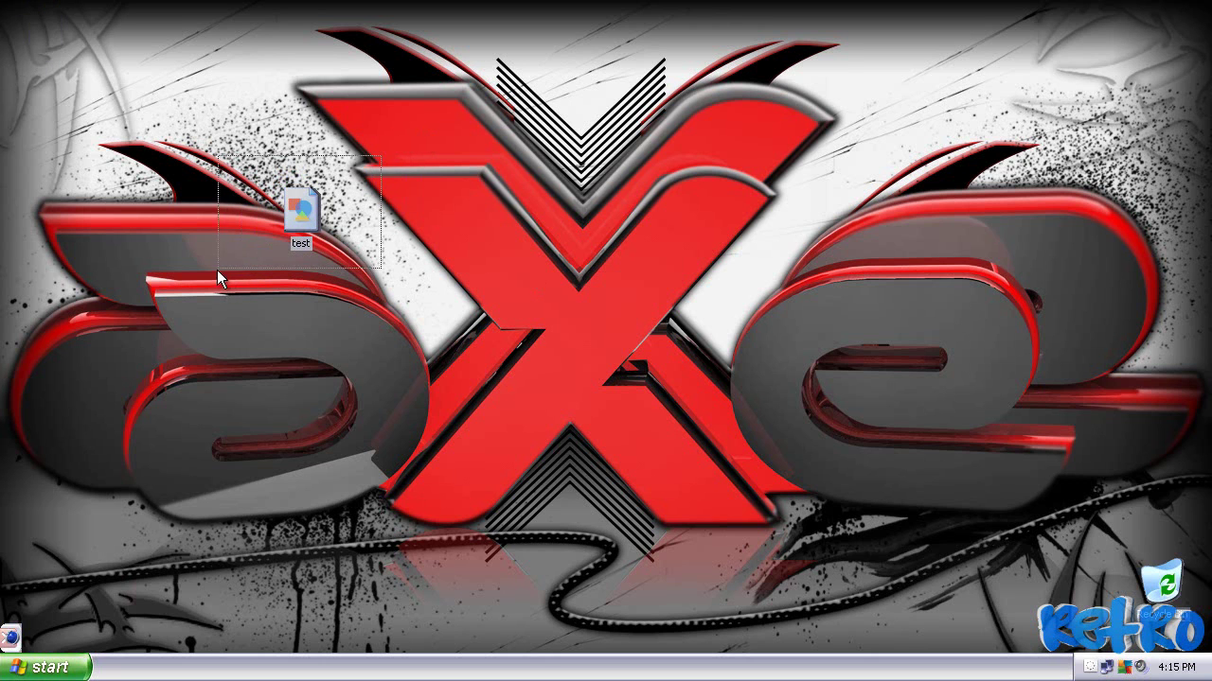
pyautogui.moveTo(217, 269); pyautogui.dragTo(388, 171)
pyautogui.doubleClick(298, 214)
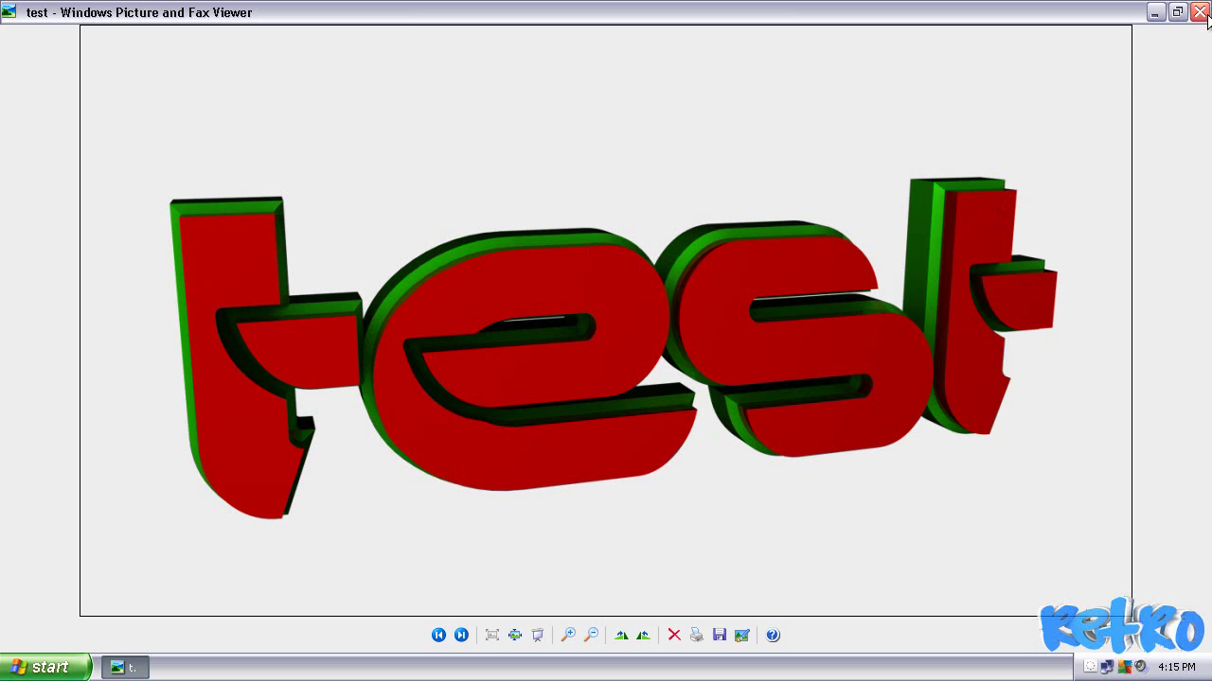
pyautogui.click(1199, 11)
pyautogui.moveTo(307, 214); pyautogui.dragTo(41, 29)
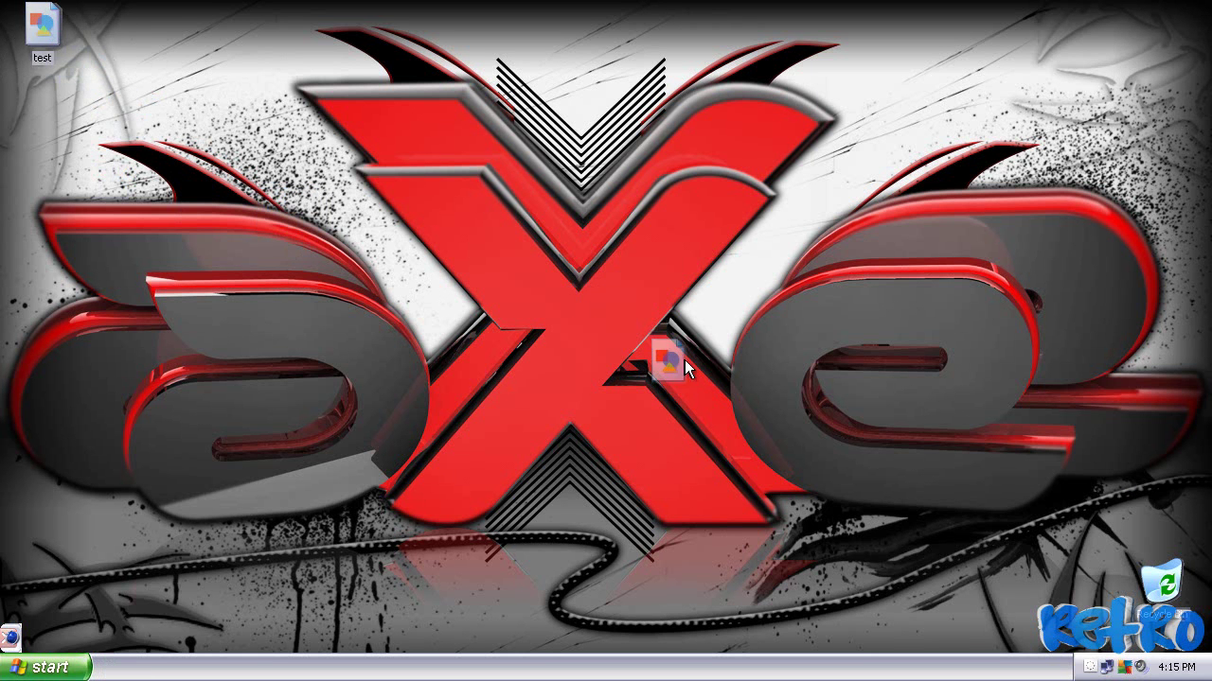